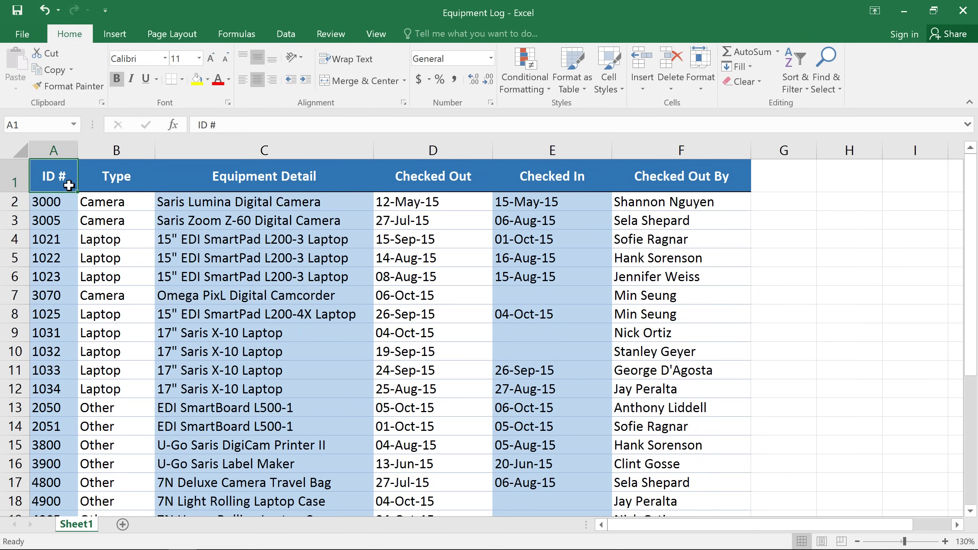
Step: Select header cells A1 through F1, from ID # to Checked Out By
left_click_drag(68, 185, 661, 184)
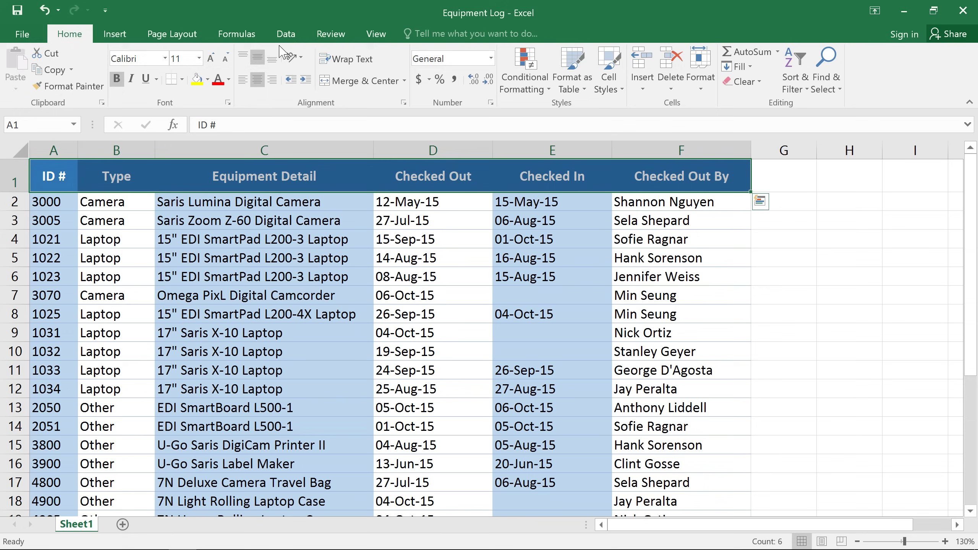
Step: Switch on AutoFilter from the Data tab so all six headers get filter arrows
left_click(286, 34)
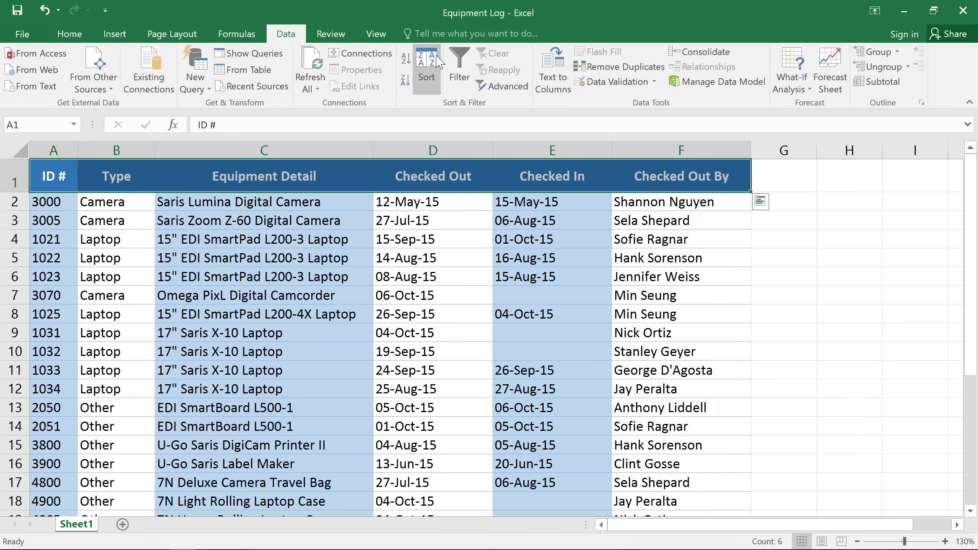
left_click(458, 65)
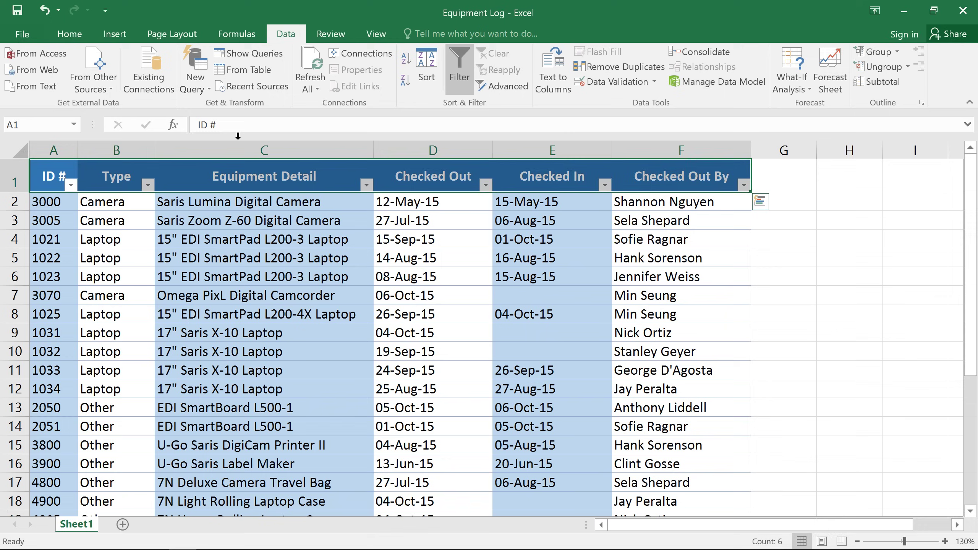
Step: Filter the Type column to Laptop and Projector only, showing 14 of 29 records
left_click(141, 178)
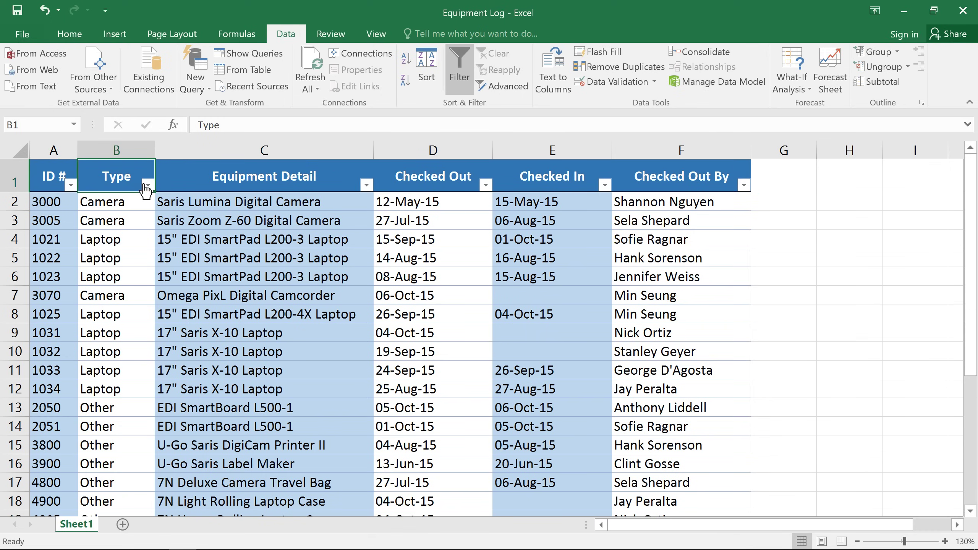
left_click(148, 185)
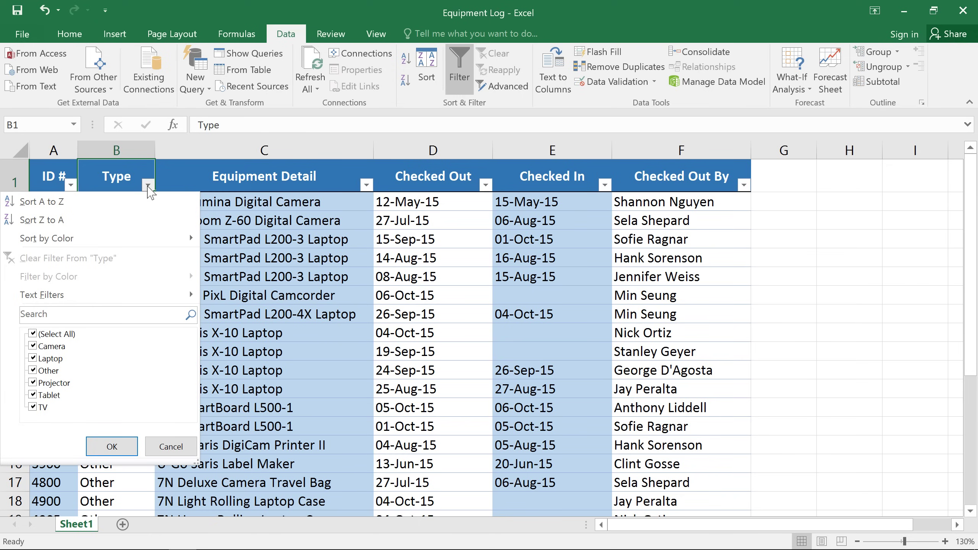
left_click(34, 334)
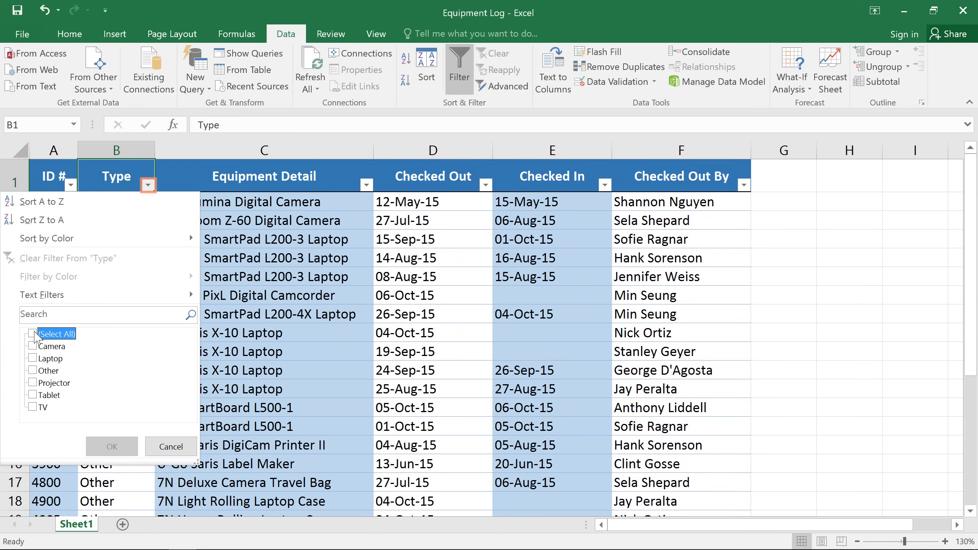
left_click(33, 358)
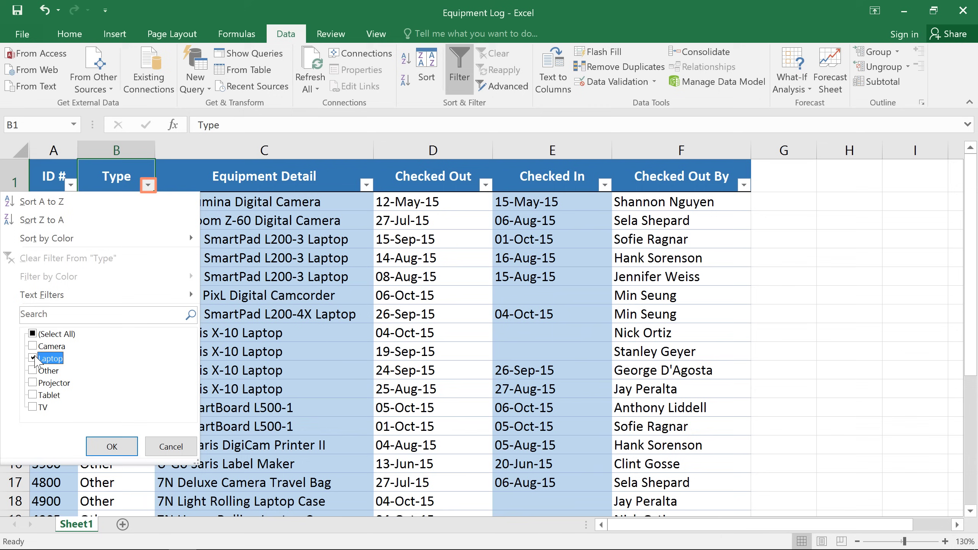
left_click(33, 382)
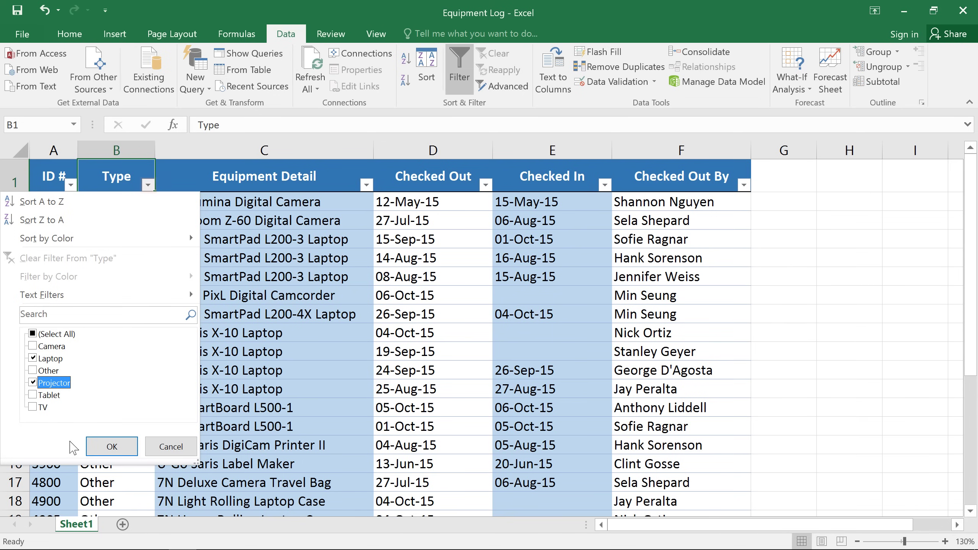
left_click(108, 447)
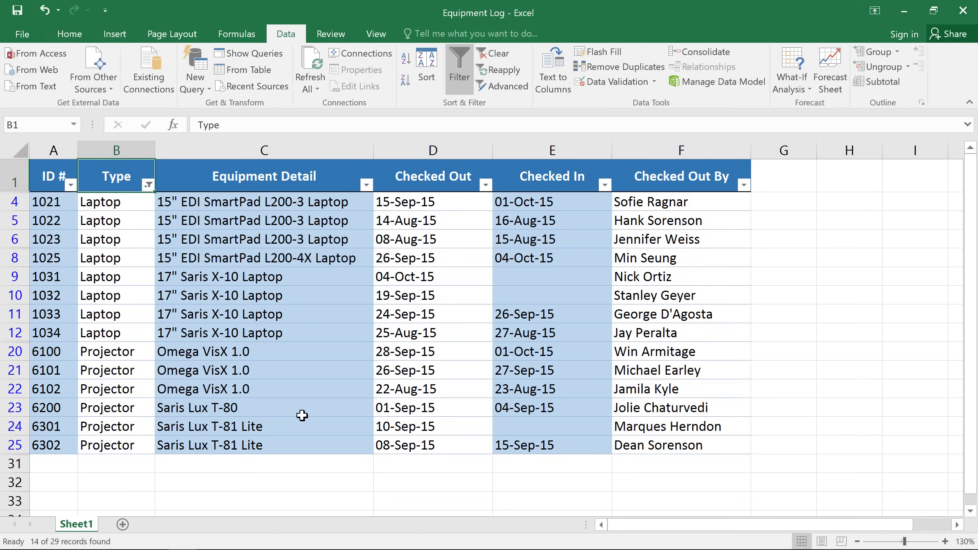
Step: Filter Checked Out to August dates only, excluding September and October
left_click(485, 185)
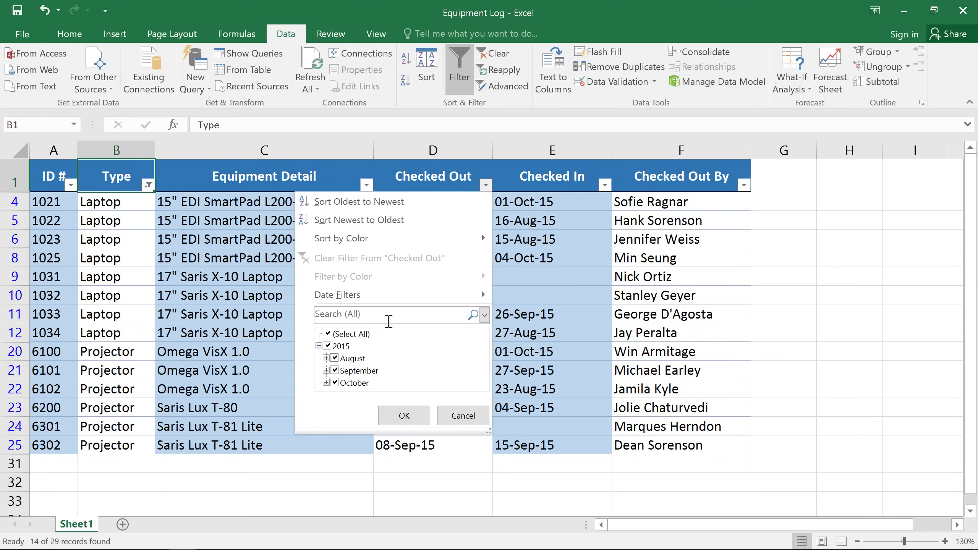
left_click(346, 370)
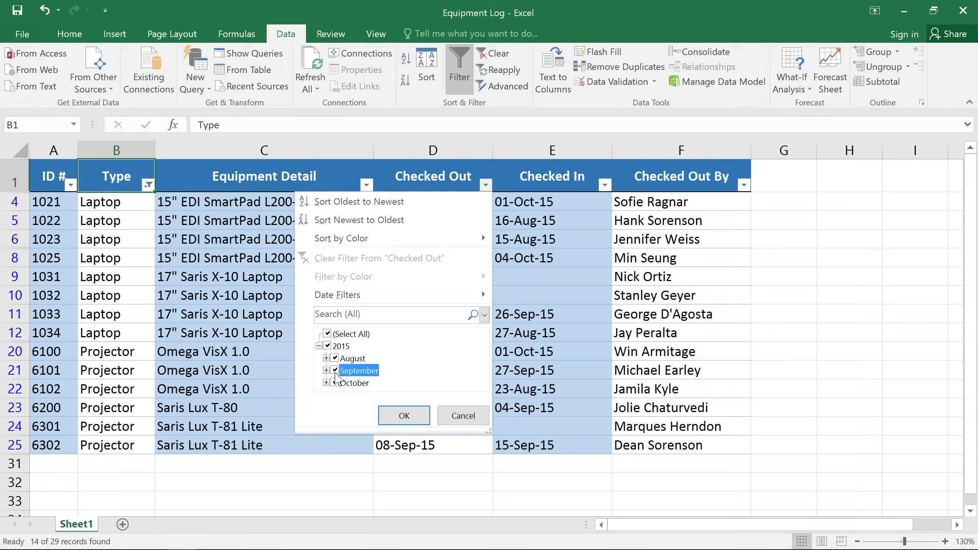
left_click(386, 415)
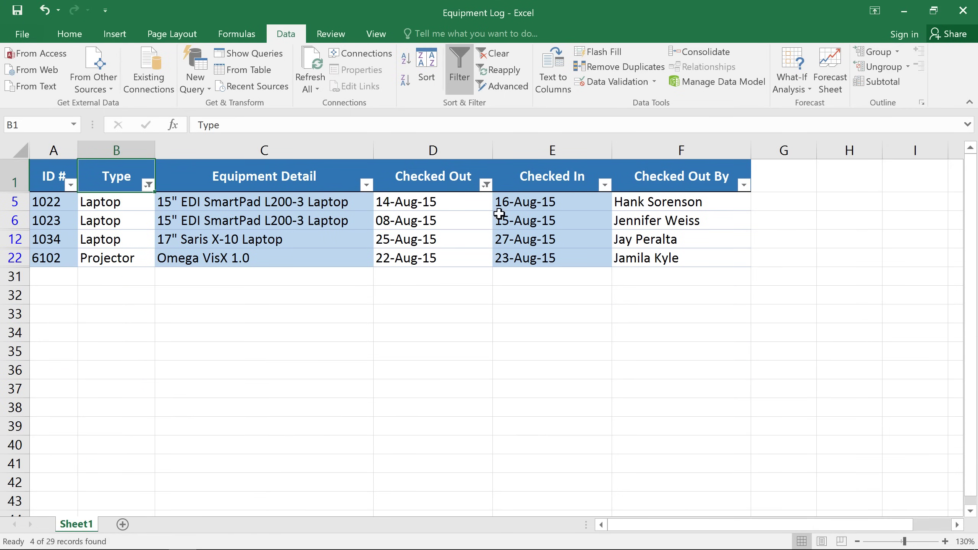
Step: Clear the Checked Out filter, then the Type filter, keeping the filter arrows
left_click(485, 185)
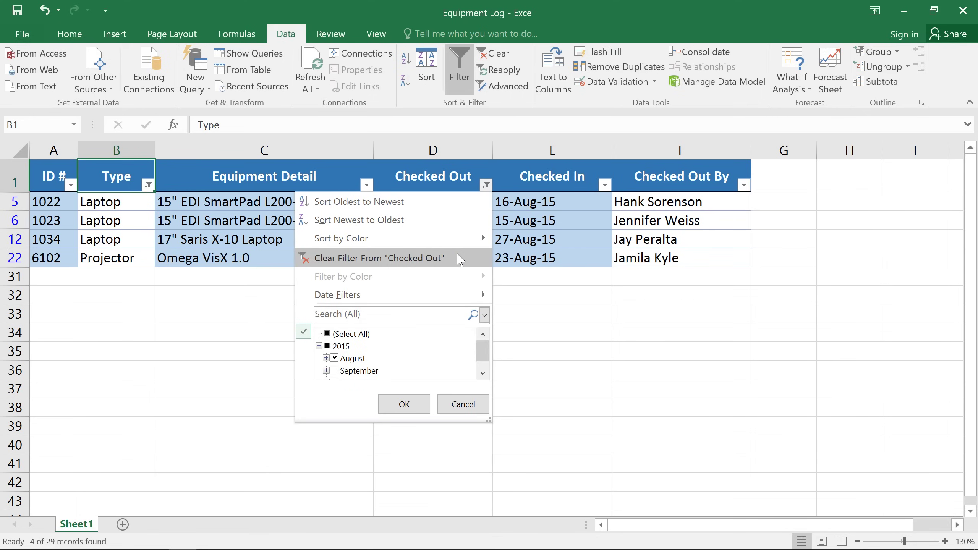
left_click(460, 259)
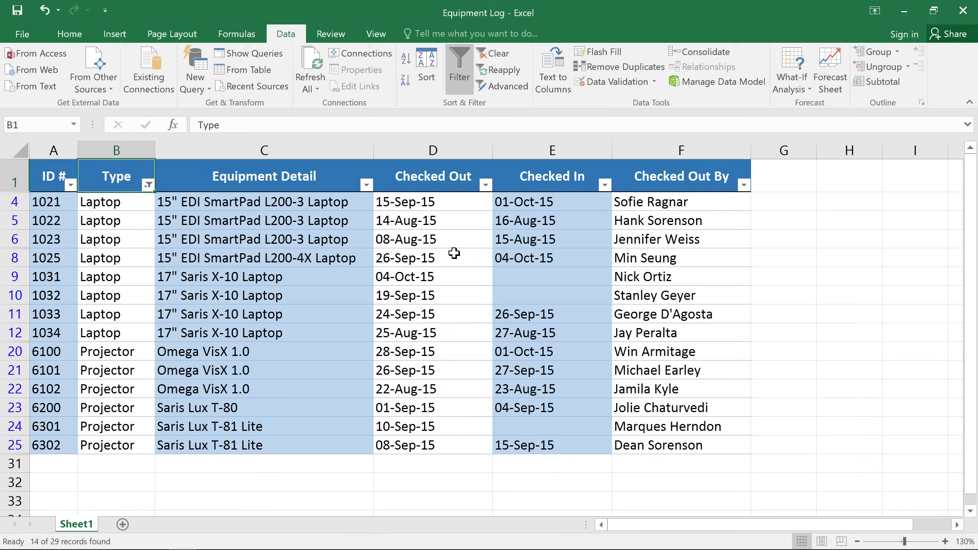
left_click(148, 185)
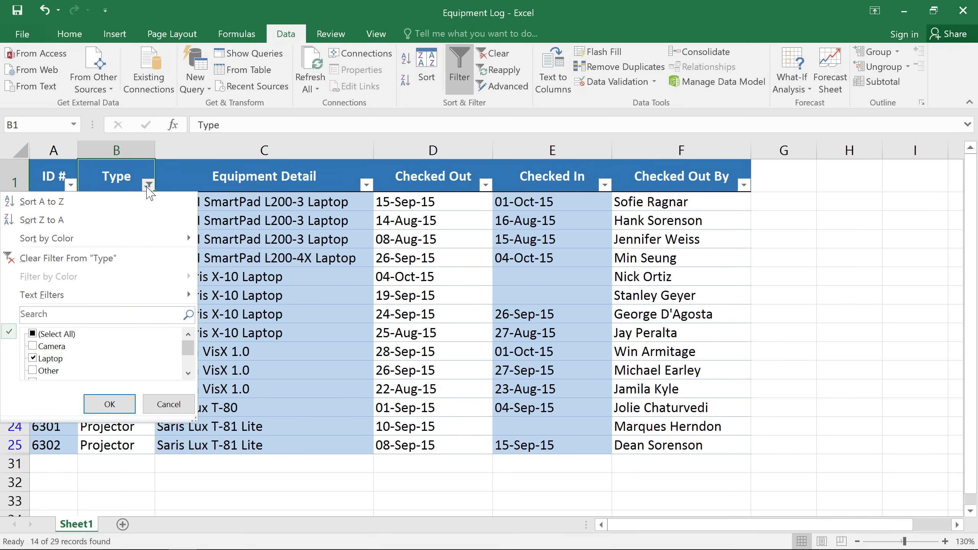
left_click(146, 259)
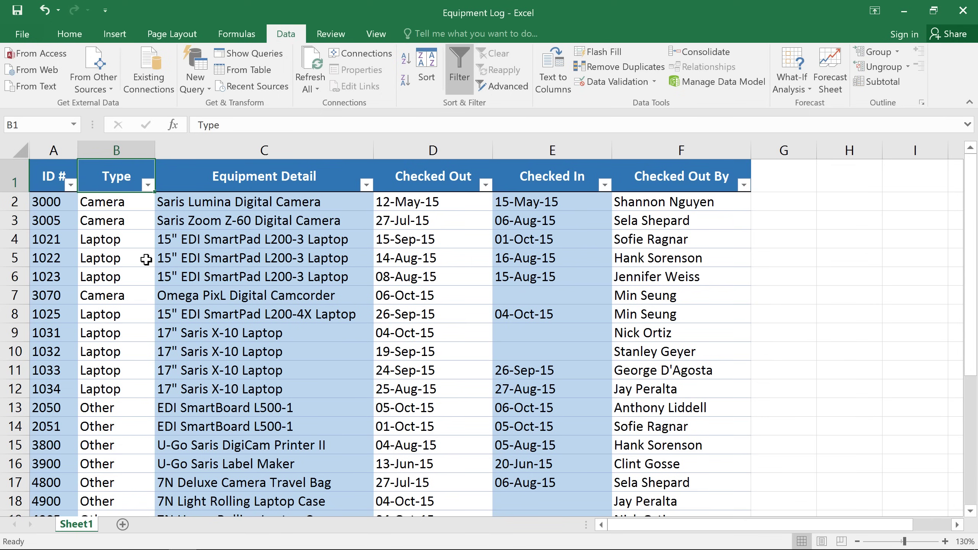
Step: Search-filter Equipment Detail for 'saris', showing 13 of 29 records
left_click(366, 185)
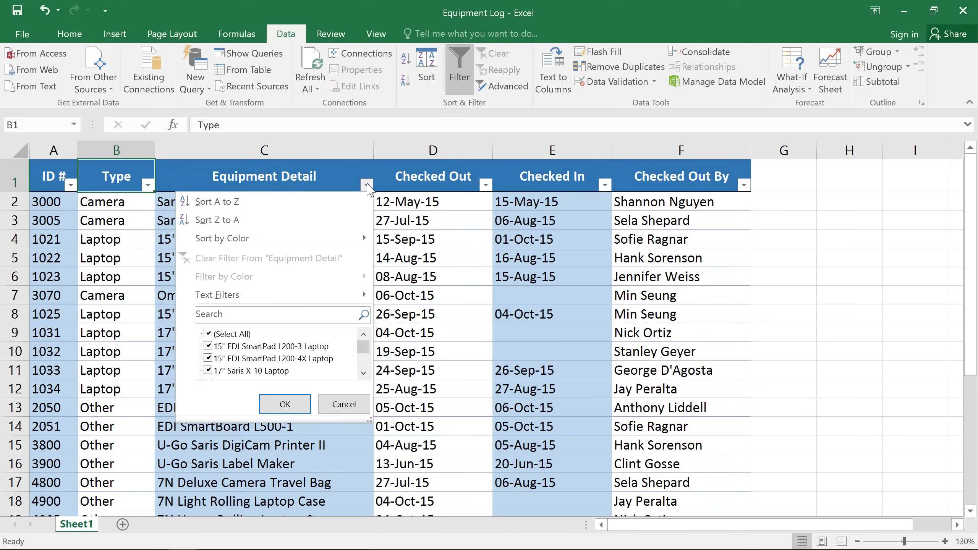
left_click(304, 313)
type("sa")
type("ris")
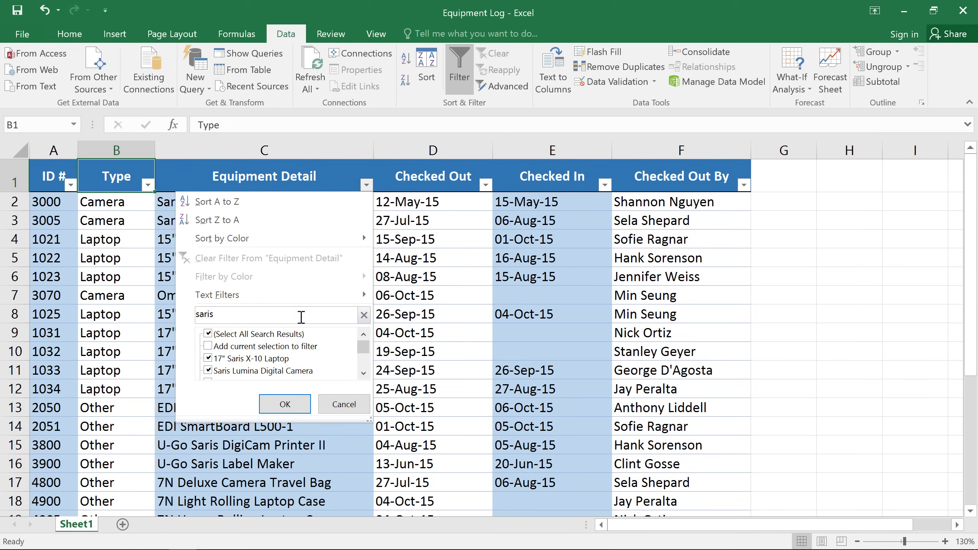
left_click(285, 404)
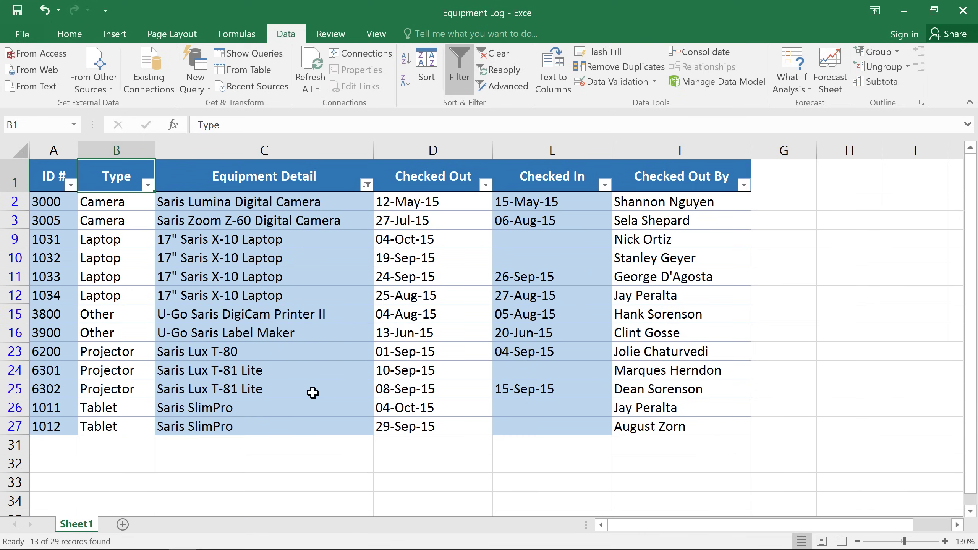
Step: Apply a Does Not Contain 'laptop' text filter to Equipment Detail, leaving 19 records
left_click(366, 185)
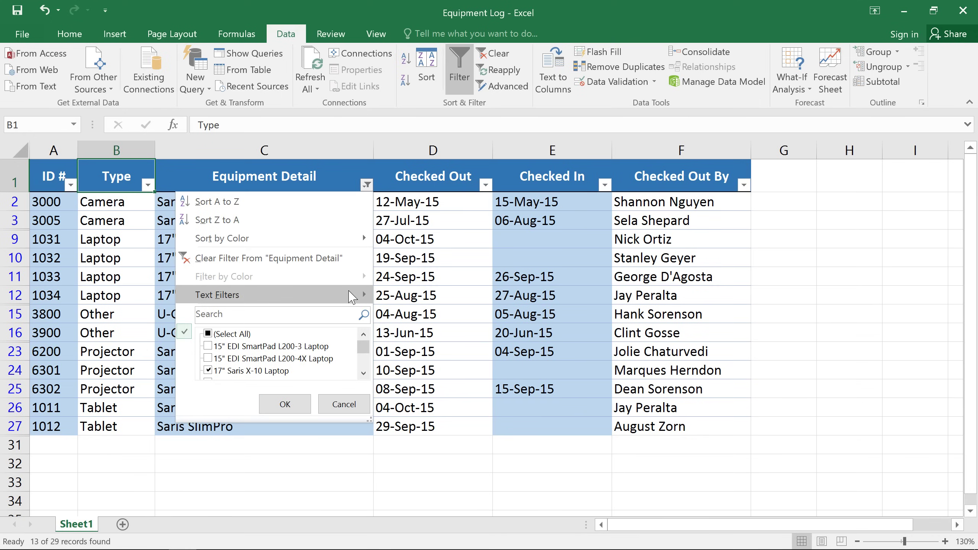
mouse_move(217, 295)
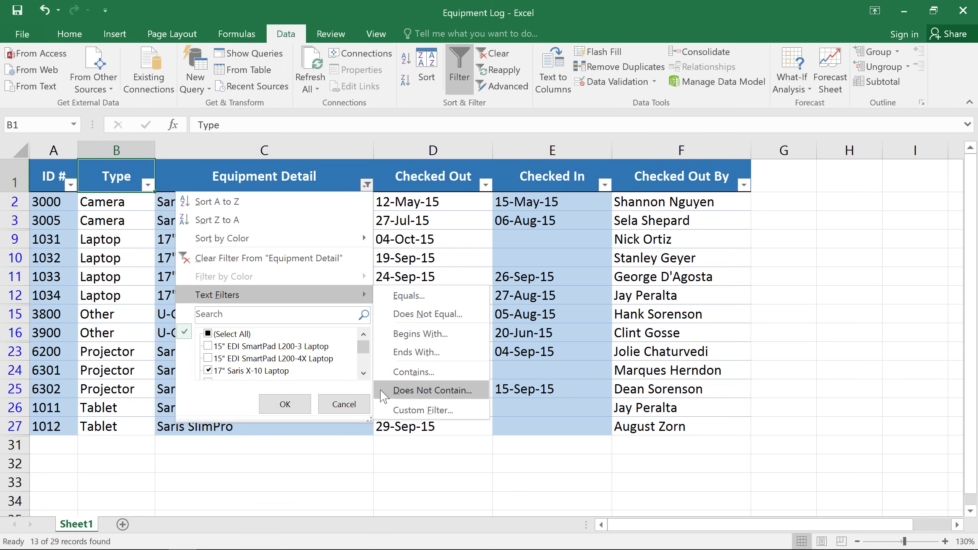
left_click(379, 392)
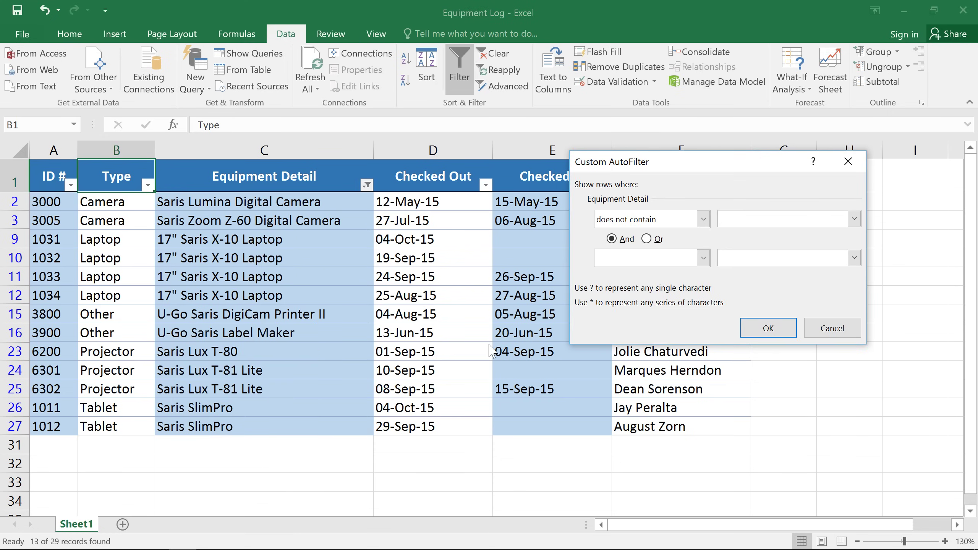
left_click(747, 223)
type("laptop")
left_click(755, 329)
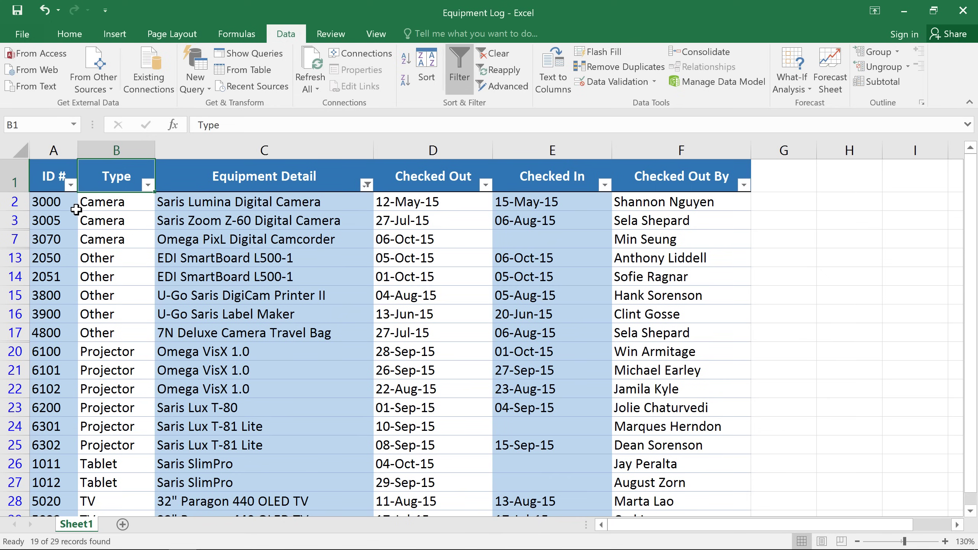
Step: Apply a Between number filter on ID # from 3000 to 6000
left_click(70, 186)
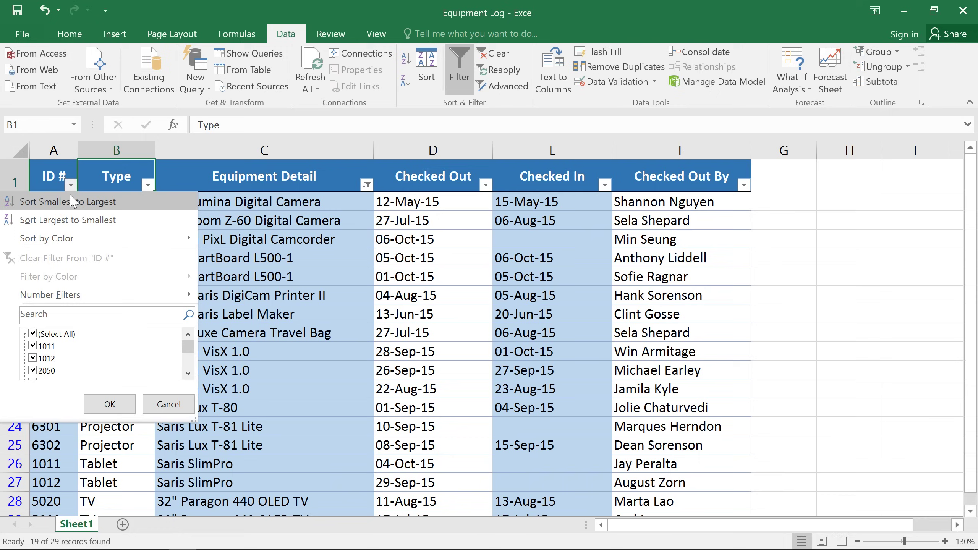
mouse_move(50, 295)
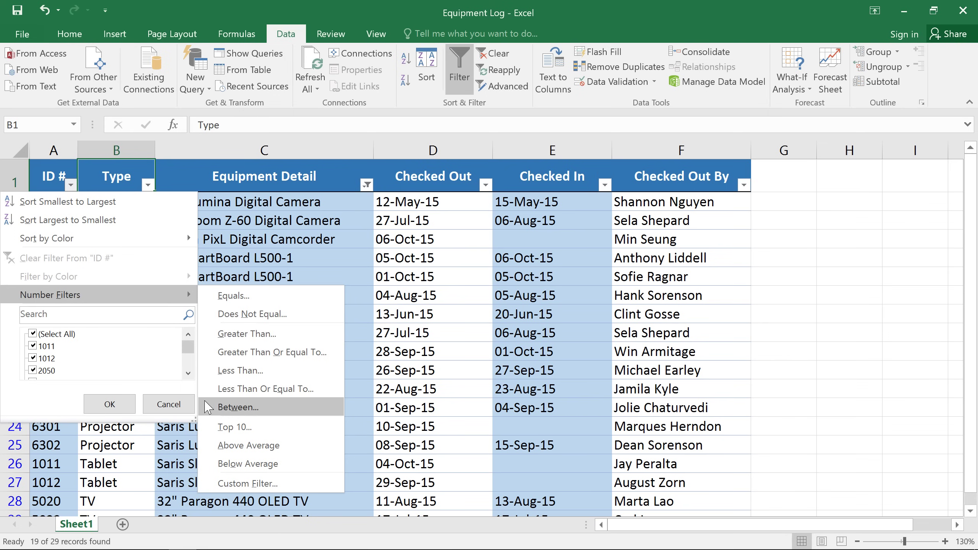
left_click(208, 409)
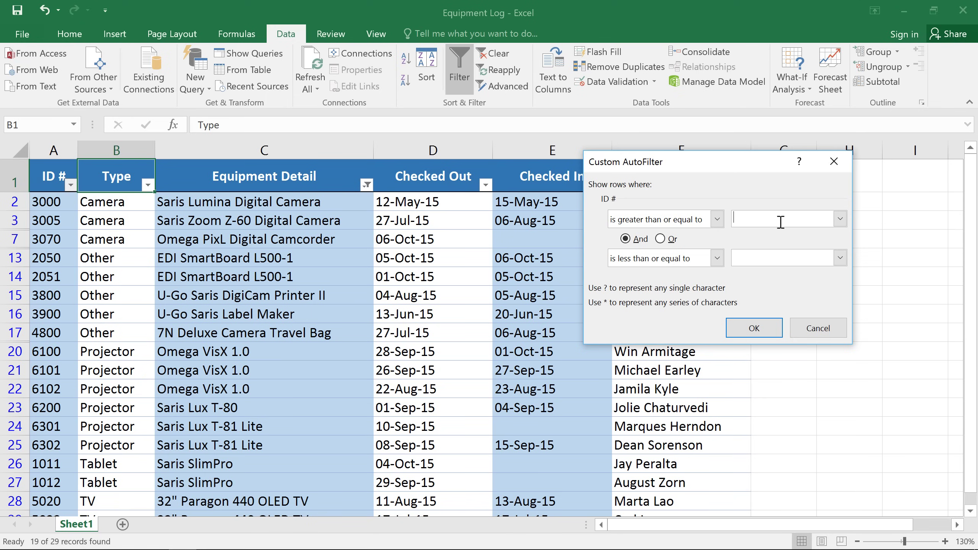
type("3000")
type("600")
type("0")
left_click(771, 330)
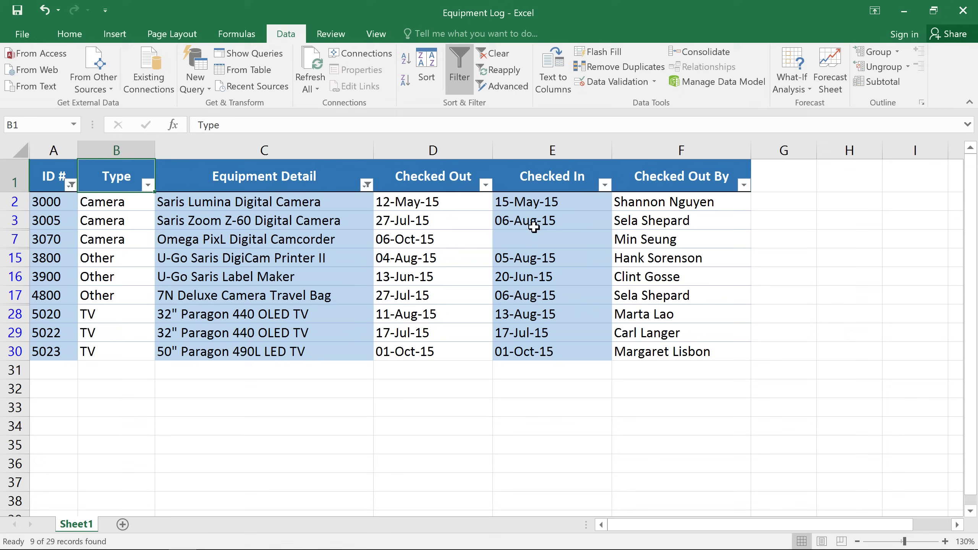
Step: Apply a Between date filter on Checked Out from 7/15/15 to 8/15/15
left_click(485, 186)
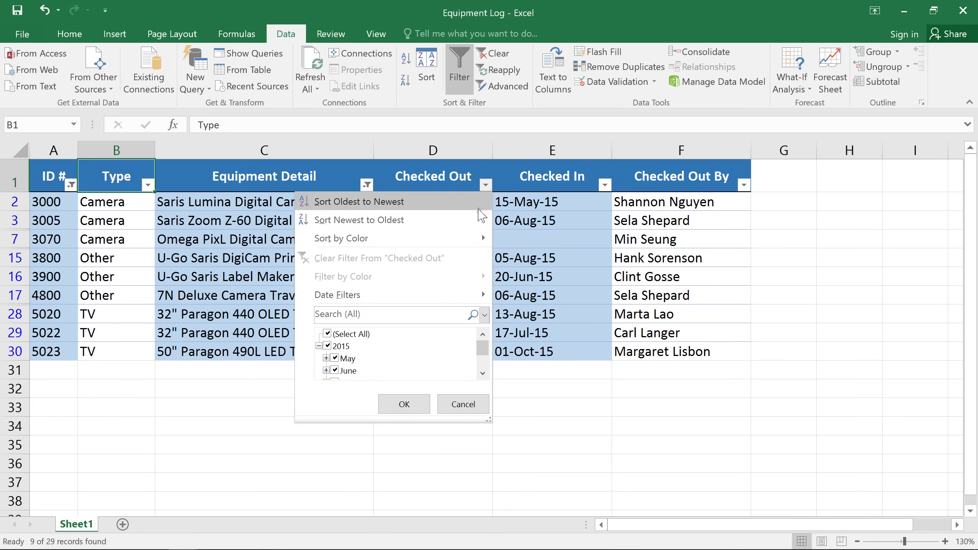
mouse_move(337, 295)
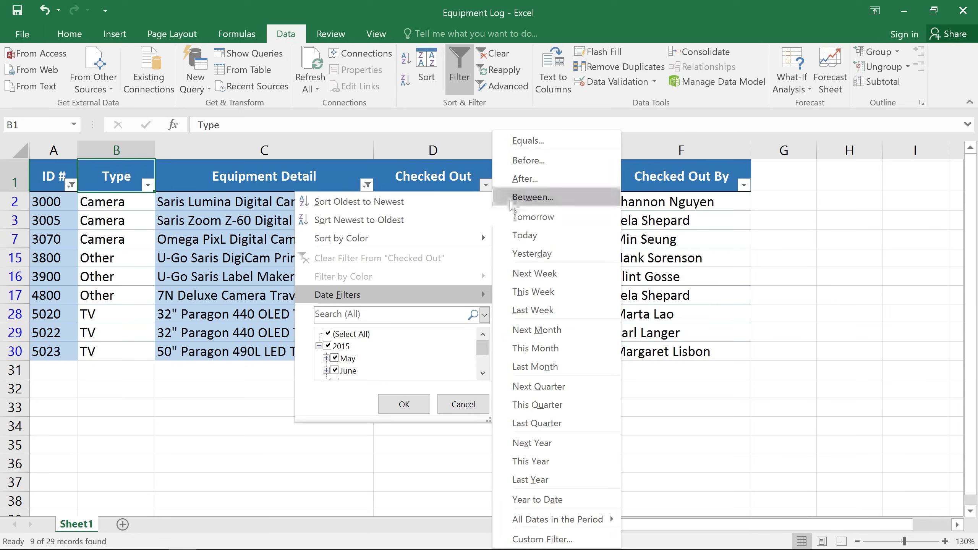
left_click(510, 202)
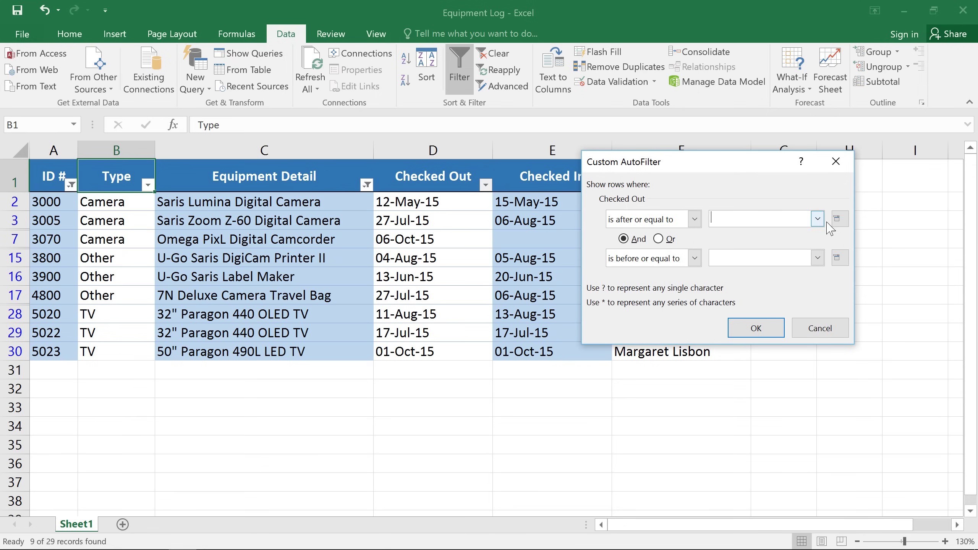
left_click(839, 219)
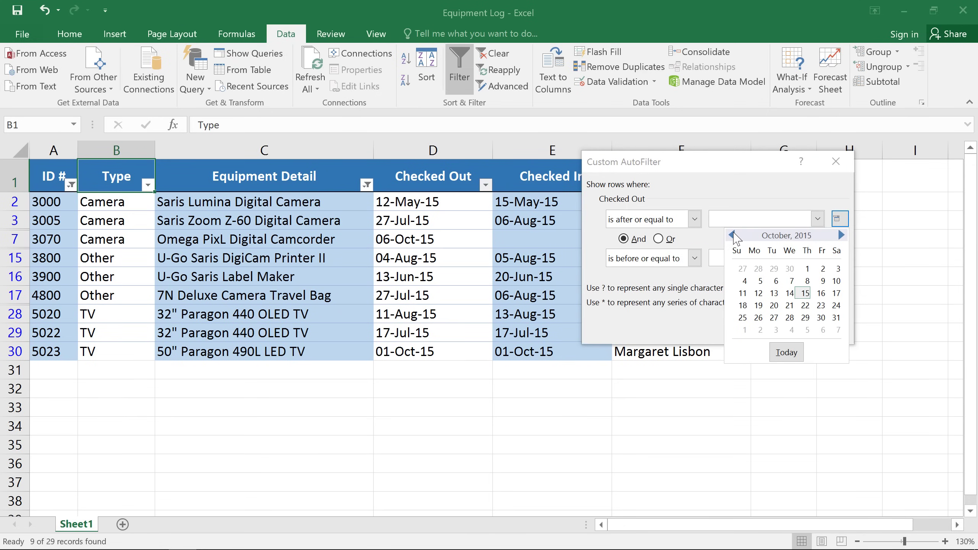
left_click(733, 235)
left_click(733, 235)
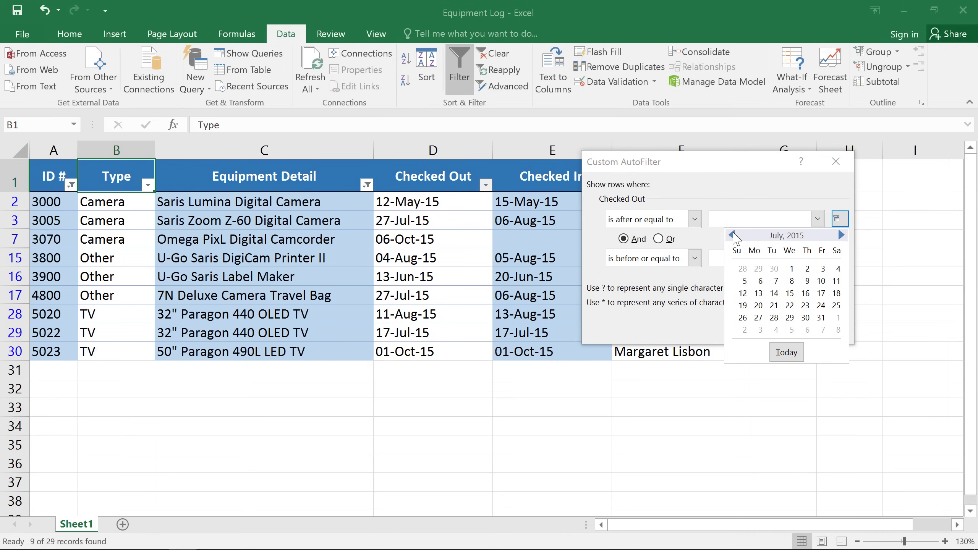
left_click(789, 293)
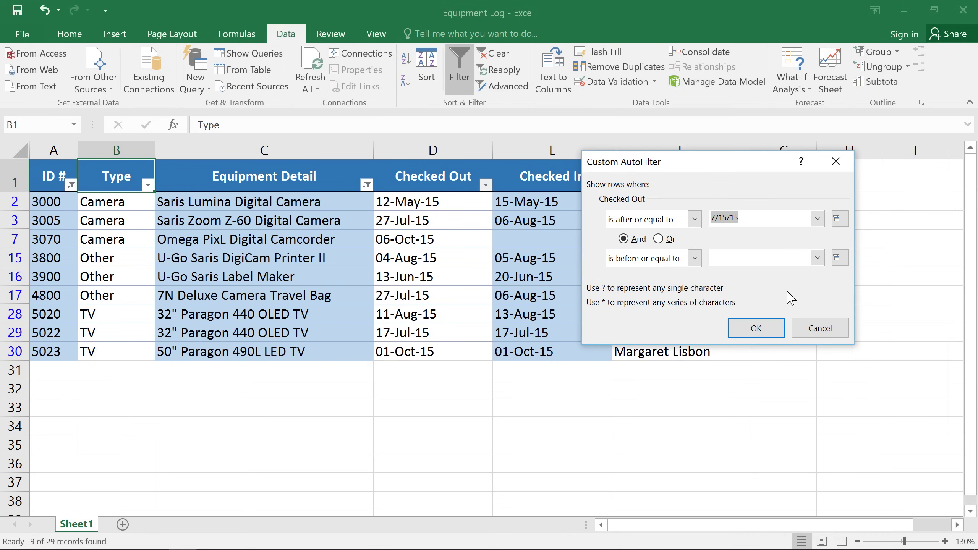
left_click(836, 257)
left_click(732, 274)
left_click(733, 274)
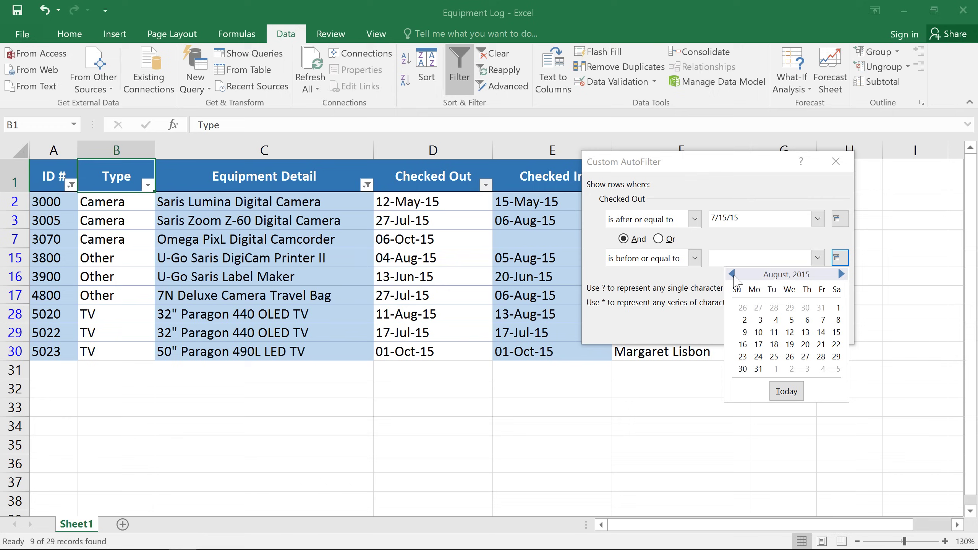
left_click(837, 332)
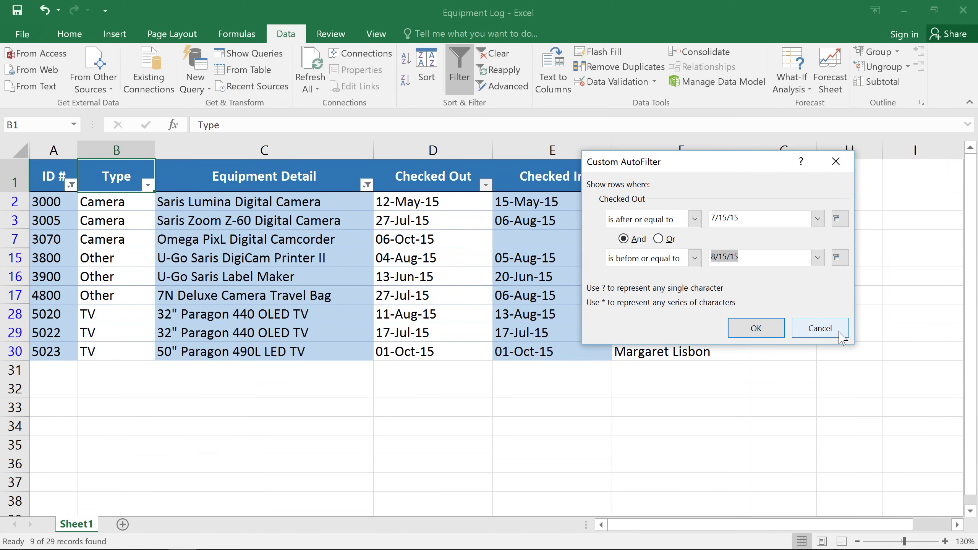
left_click(756, 328)
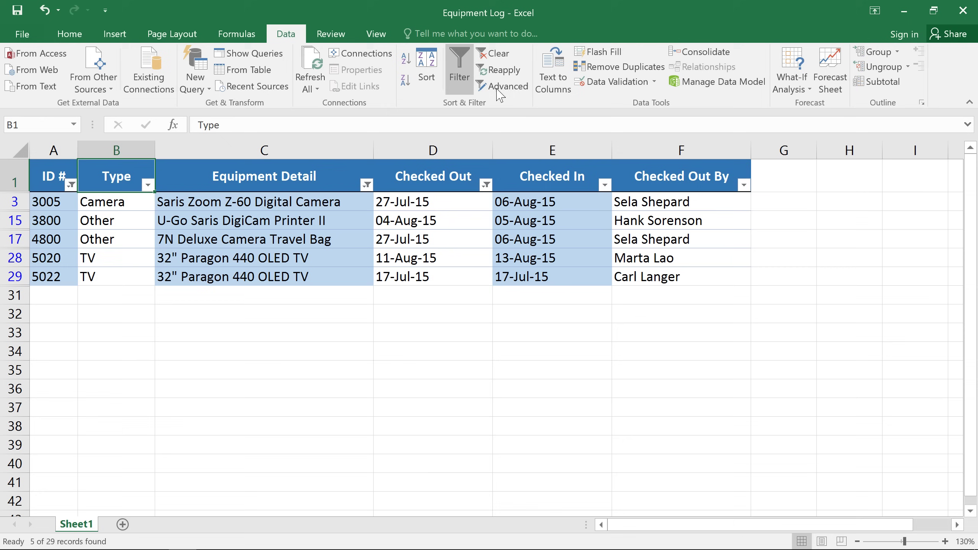
Step: Clear all filters with Sort & Filter Clear, then turn the Filter toggle off
left_click(500, 60)
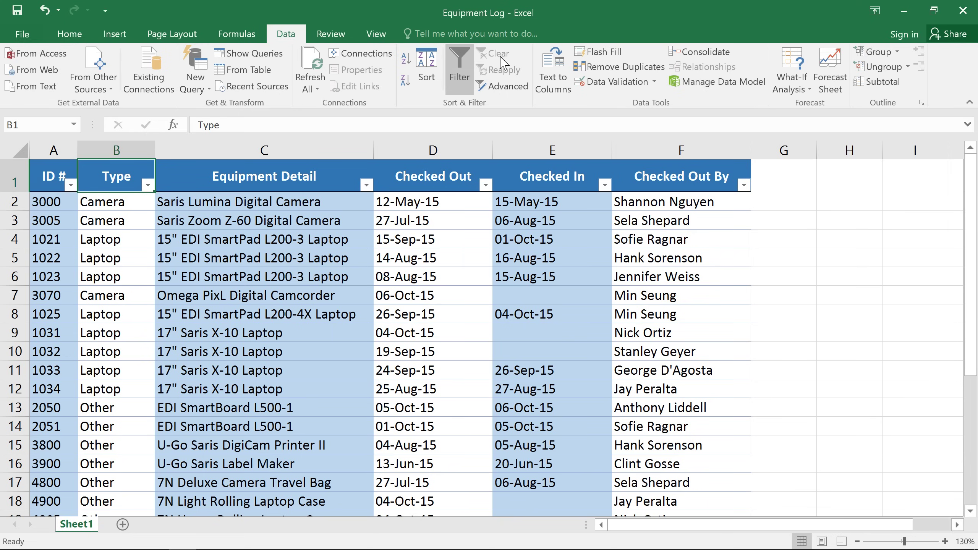
left_click(459, 67)
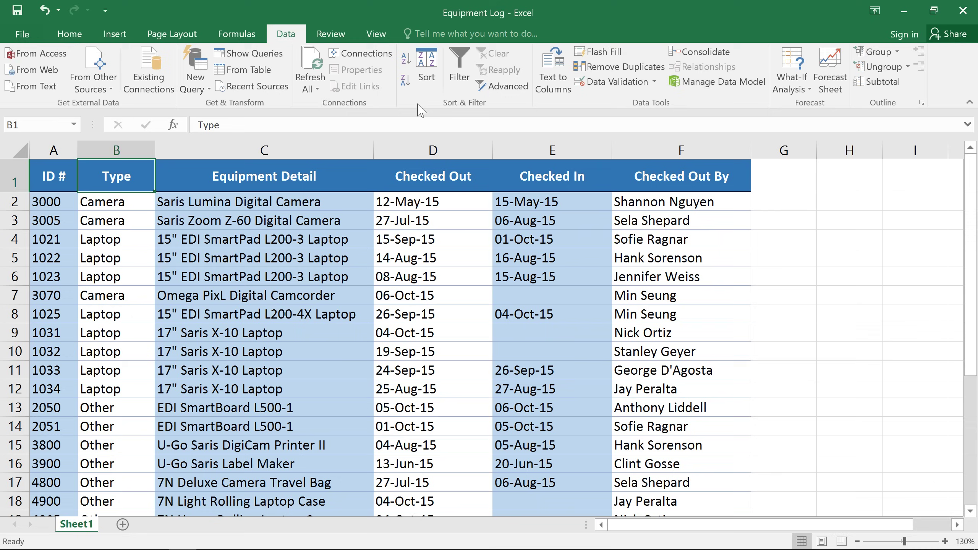